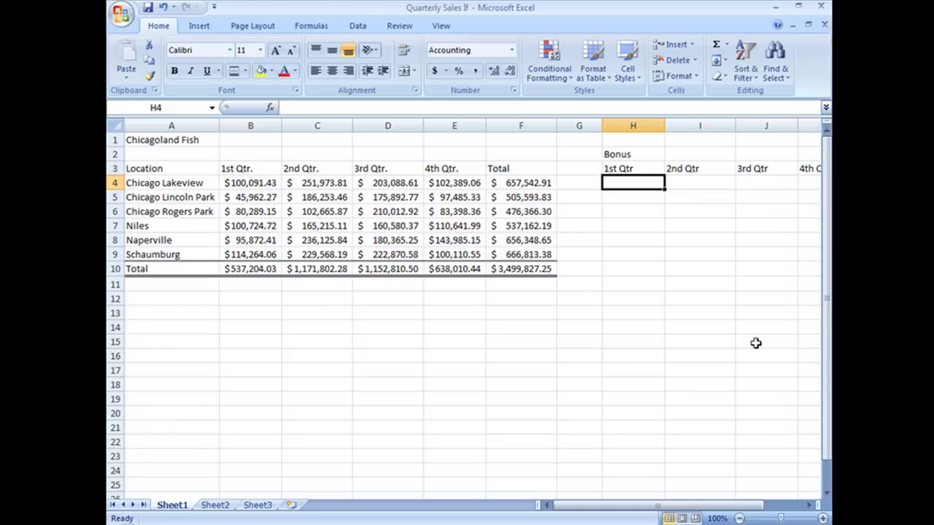
- Insert a logical IF function in H4 with the logical test B4>=200000
{"action": "left_click", "coordinate": [321, 24]}
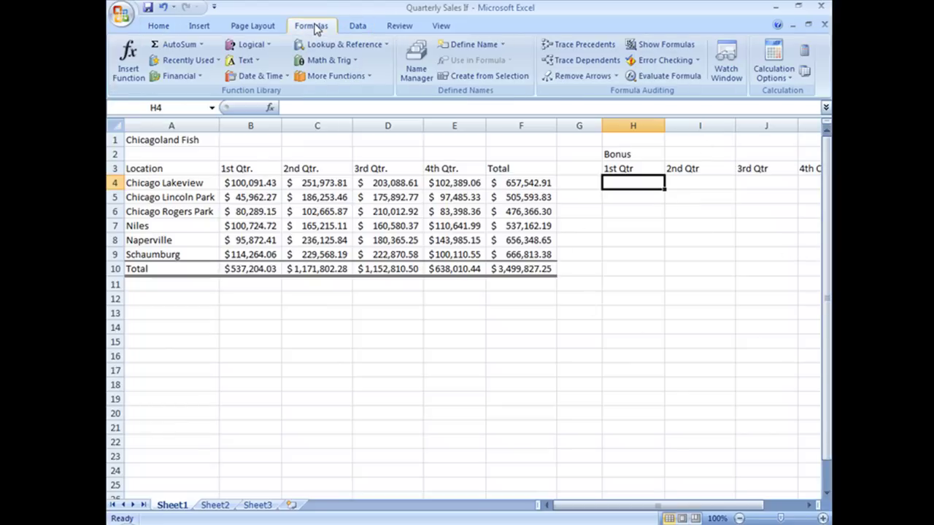
{"action": "left_click", "coordinate": [130, 64]}
{"action": "left_click", "coordinate": [344, 340]}
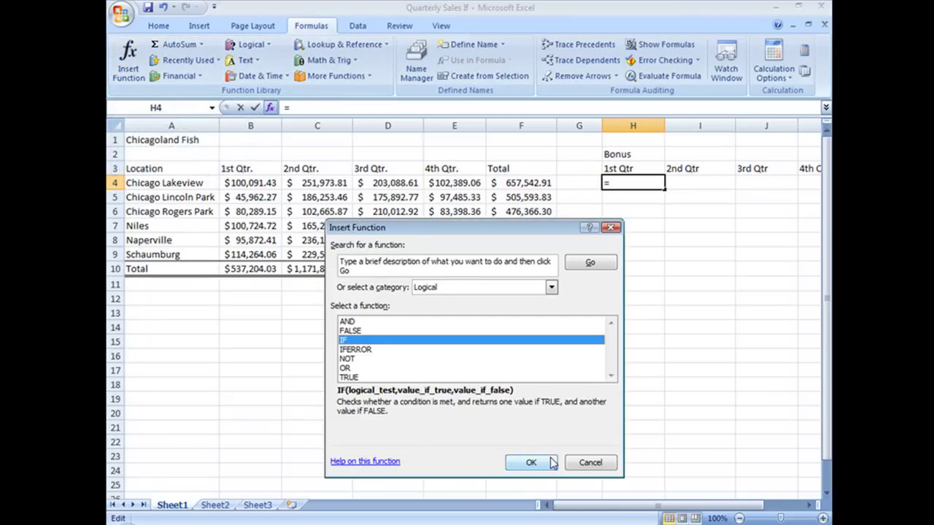
{"action": "left_click", "coordinate": [531, 463]}
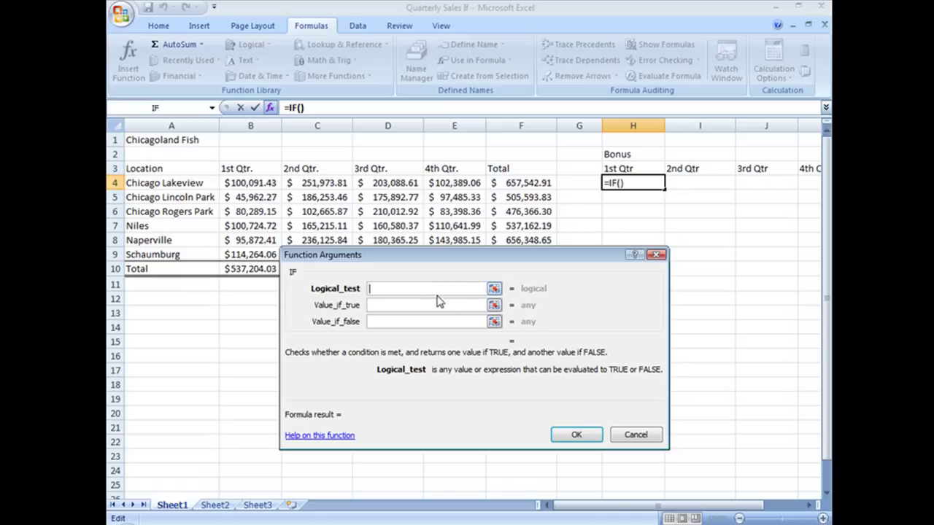
{"action": "left_click", "coordinate": [254, 184]}
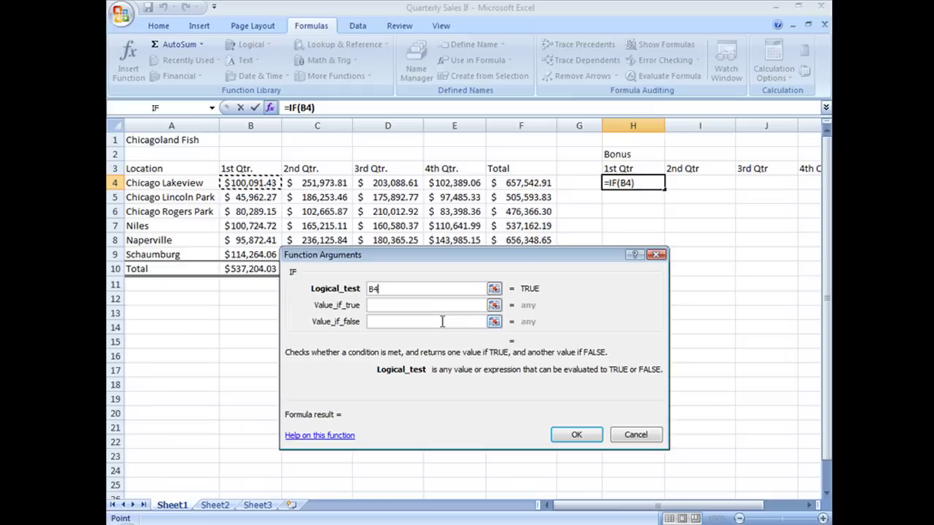
{"action": "type", "text": ">-"}
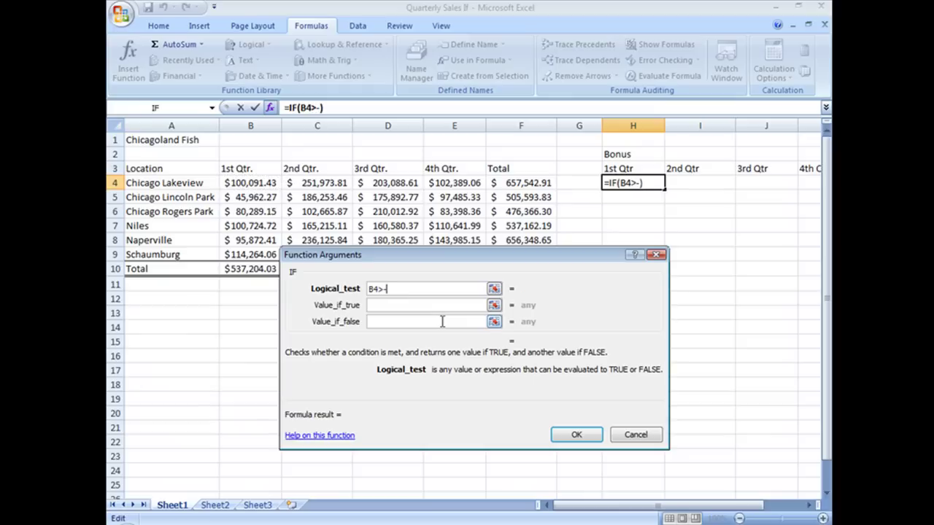
{"action": "key", "text": "BackSpace"}
{"action": "type", "text": "=200000"}
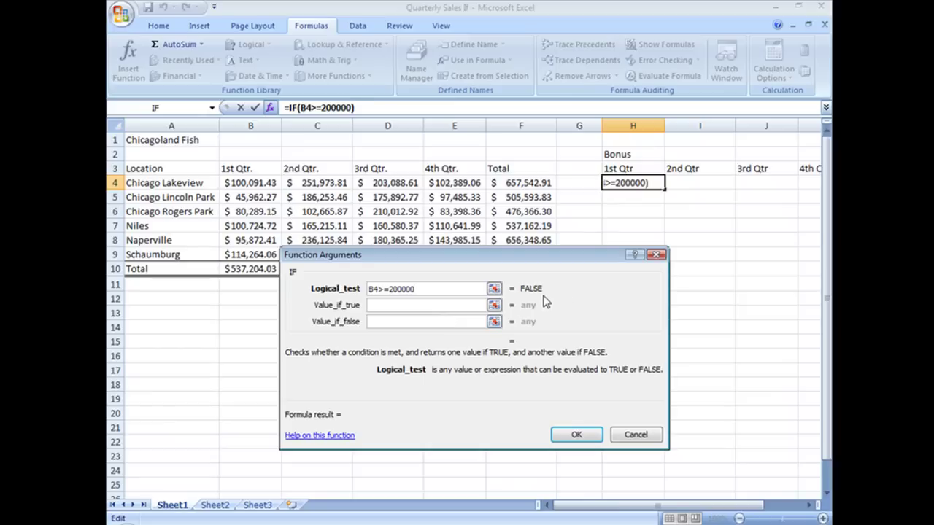
- Set the IF function's value if true to b4*10%, leave the value if false empty, and accept the formula
{"action": "left_click", "coordinate": [449, 304]}
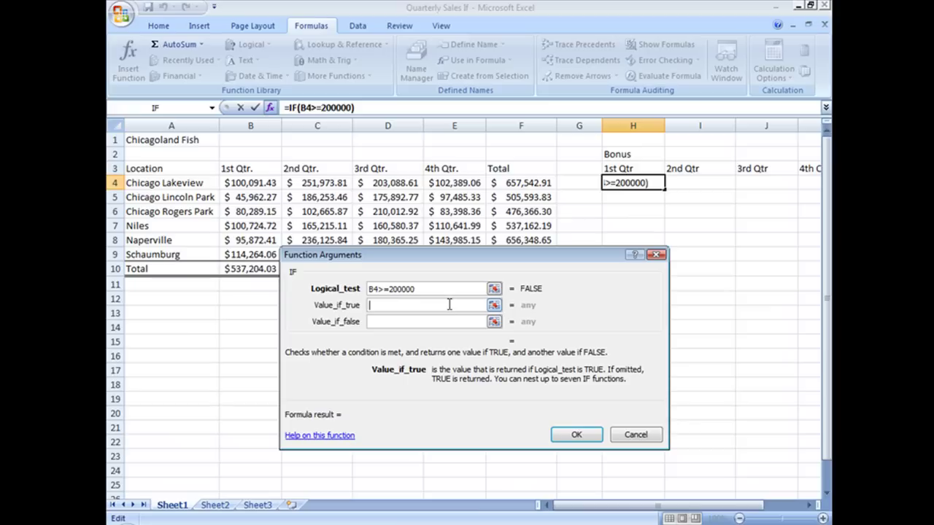
{"action": "type", "text": "b4"}
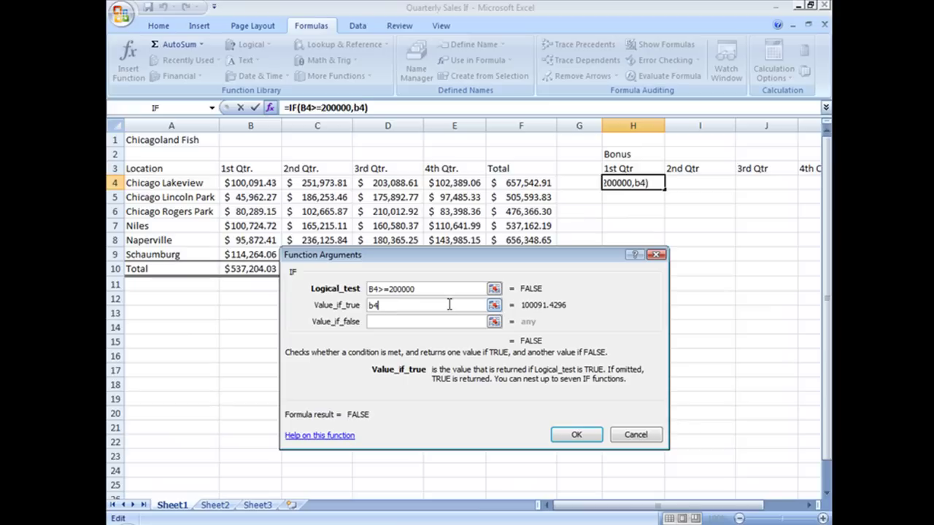
{"action": "type", "text": "*"}
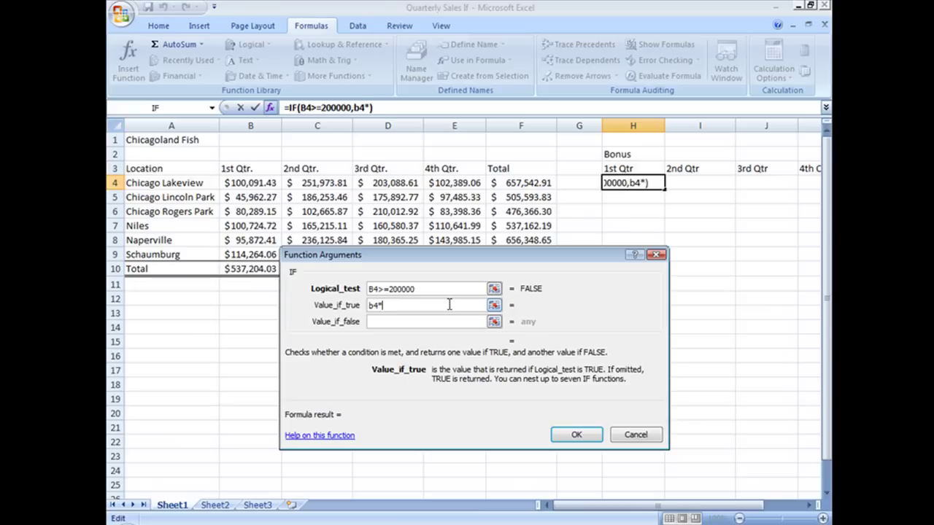
{"action": "type", "text": "10"}
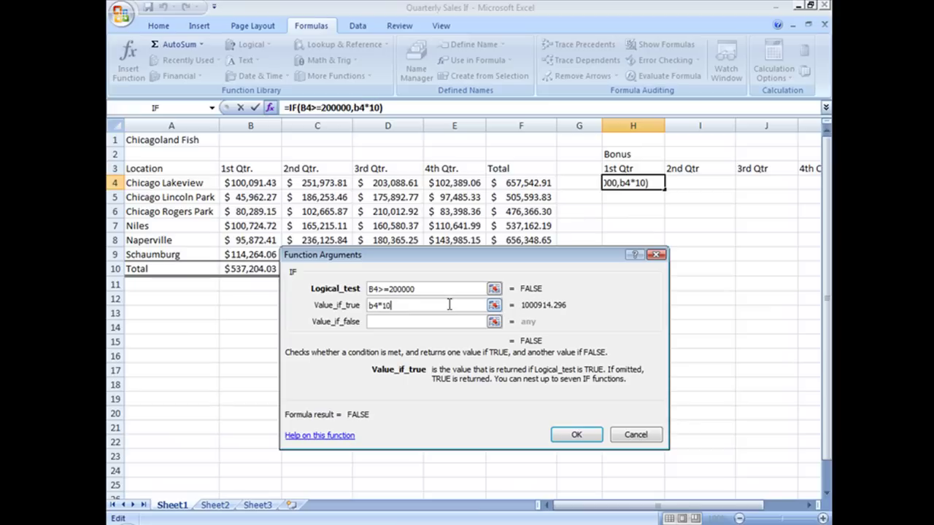
{"action": "type", "text": "%"}
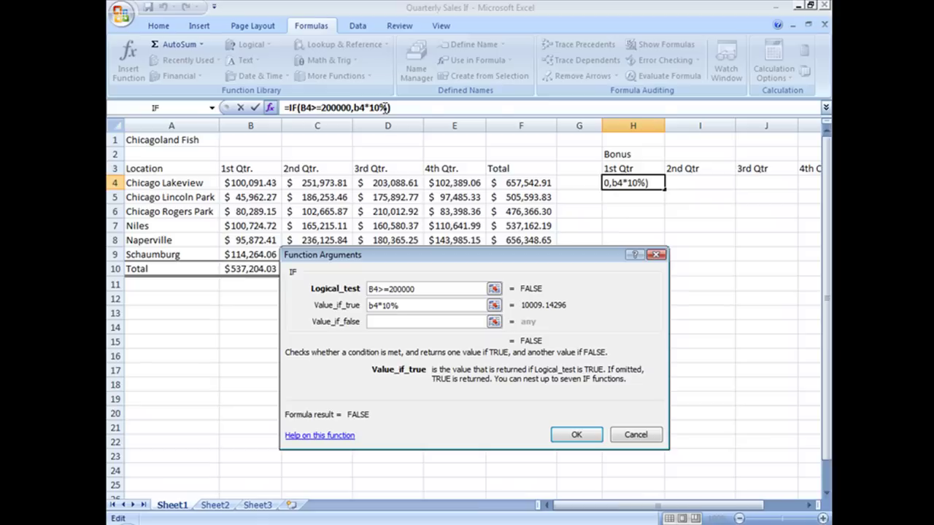
{"action": "left_click", "coordinate": [576, 436]}
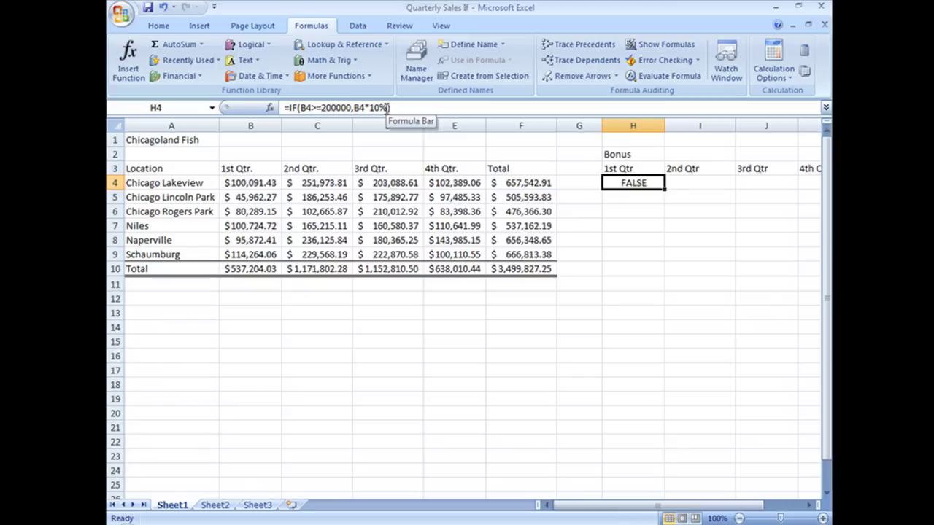
- Extend H4's formula with a nested IF as the value if false, testing b4>=100000
{"action": "left_click", "coordinate": [387, 108]}
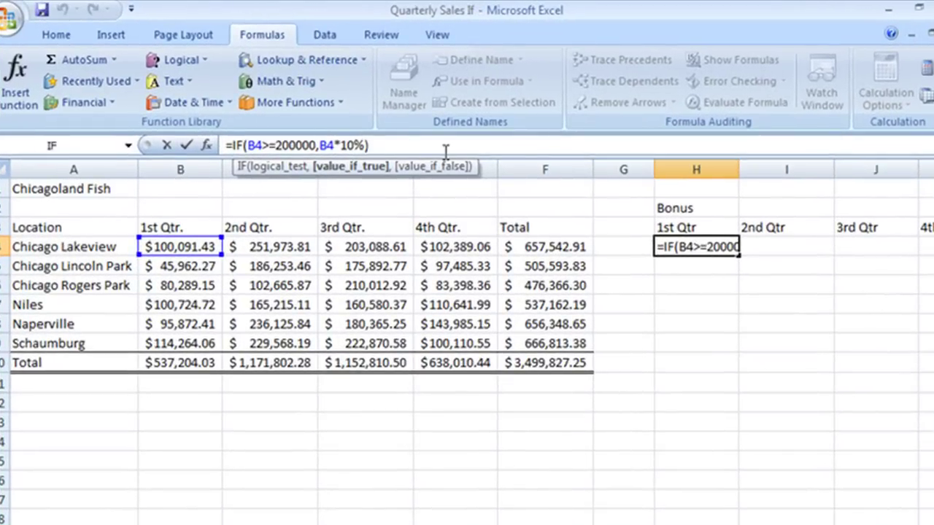
{"action": "type", "text": ",IF"}
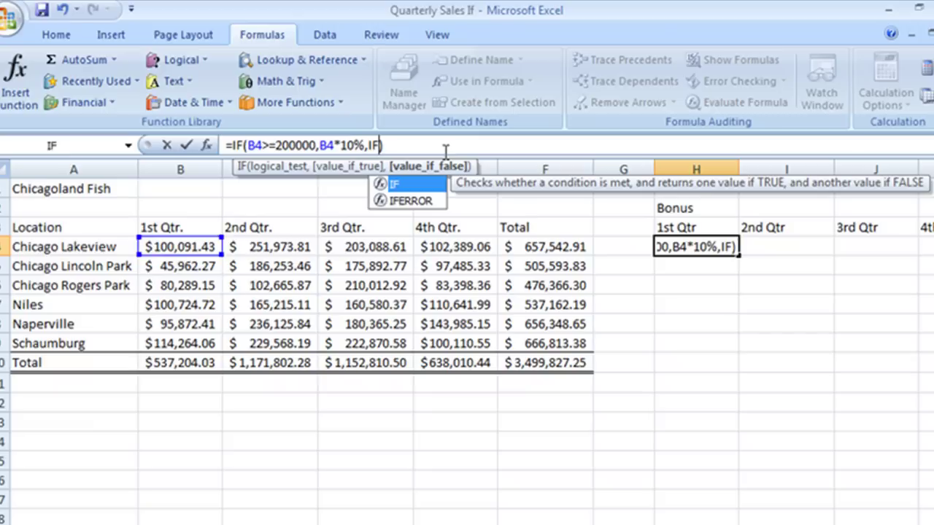
{"action": "type", "text": "("}
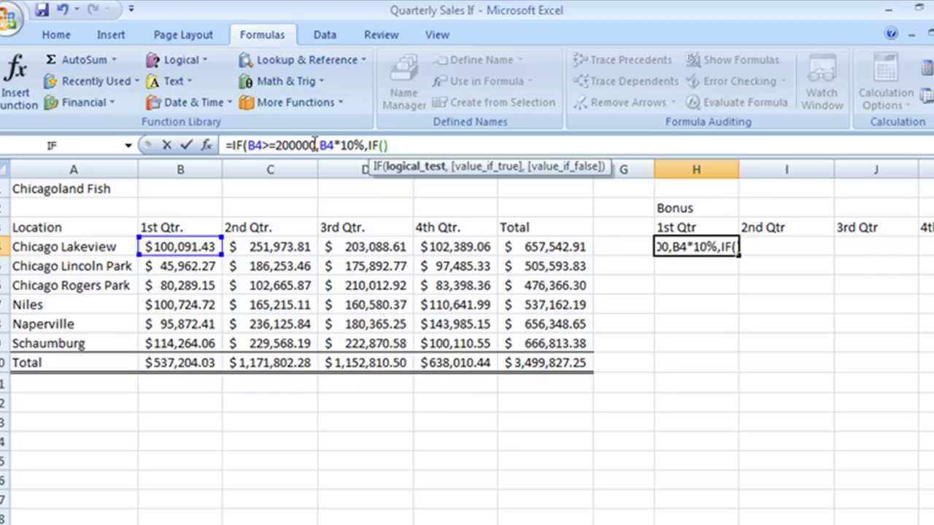
{"action": "type", "text": "b4"}
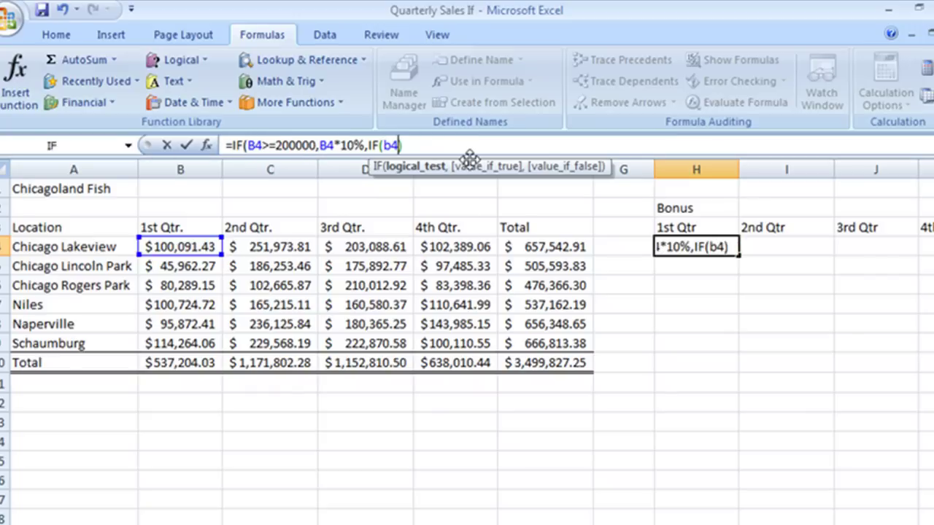
{"action": "type", "text": ">=100000)"}
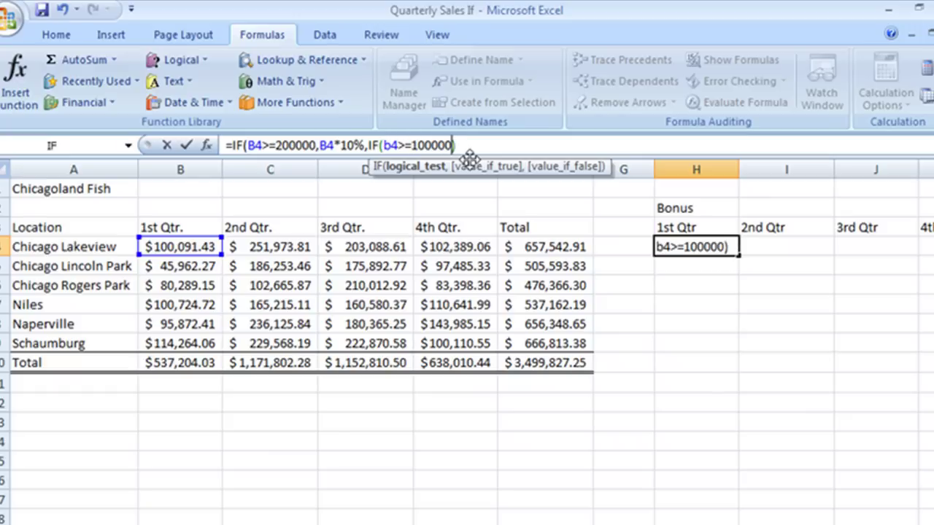
- Give the nested IF in H4 the true value b4*5%, close both functions, and enter the formula
{"action": "type", "text": ","}
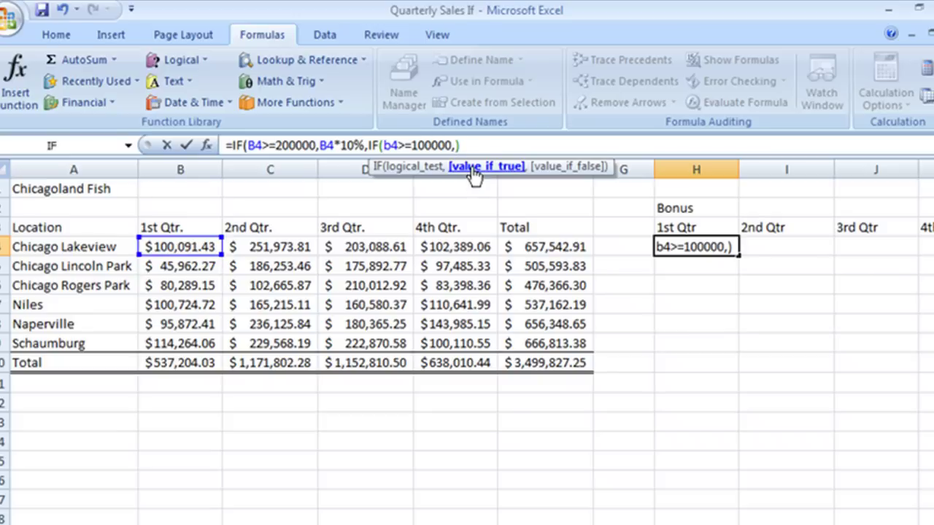
{"action": "type", "text": "b4"}
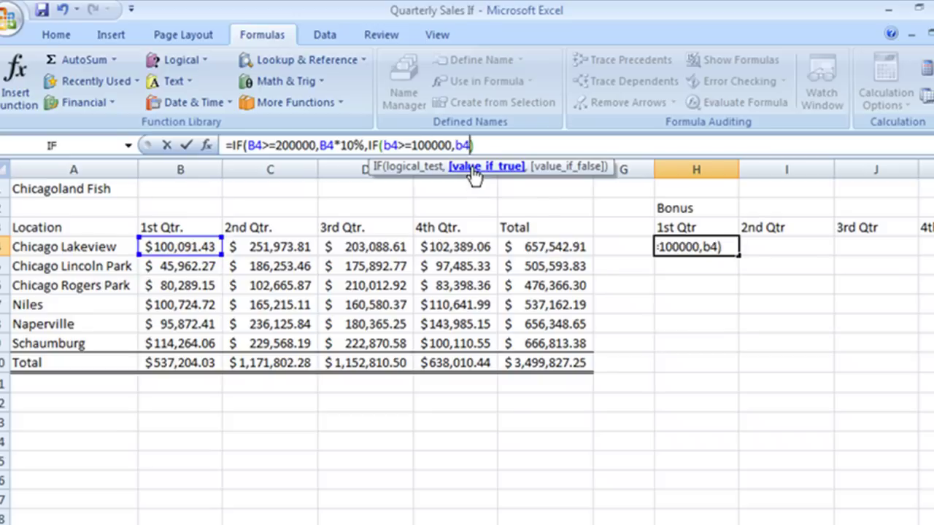
{"action": "type", "text": "*5%"}
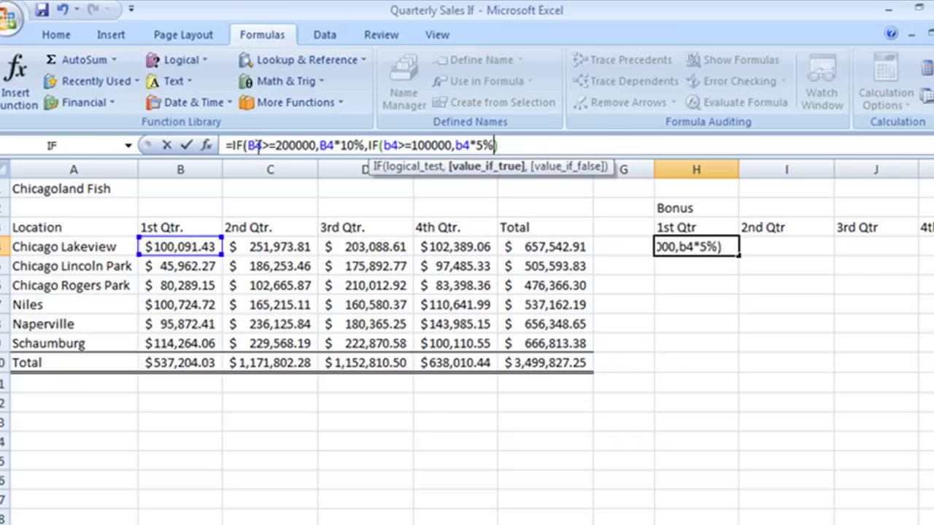
{"action": "left_click", "coordinate": [509, 144]}
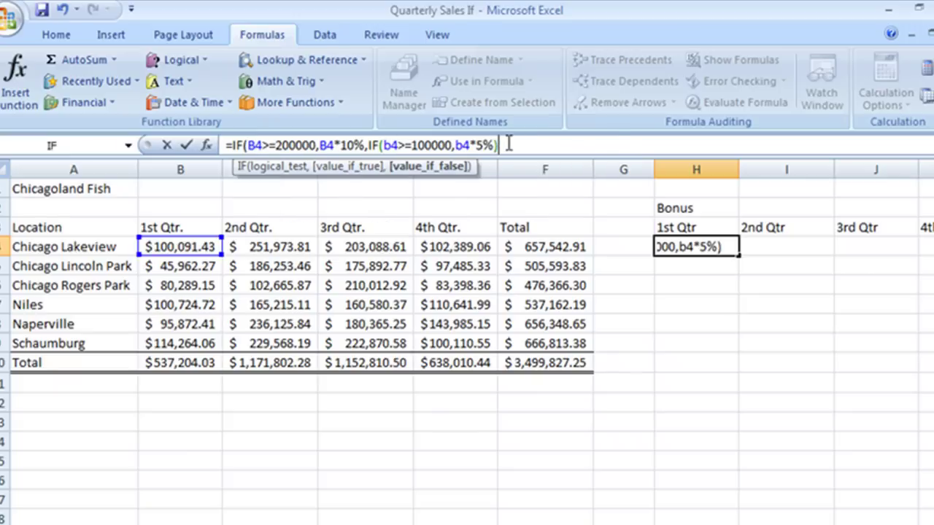
{"action": "type", "text": ")"}
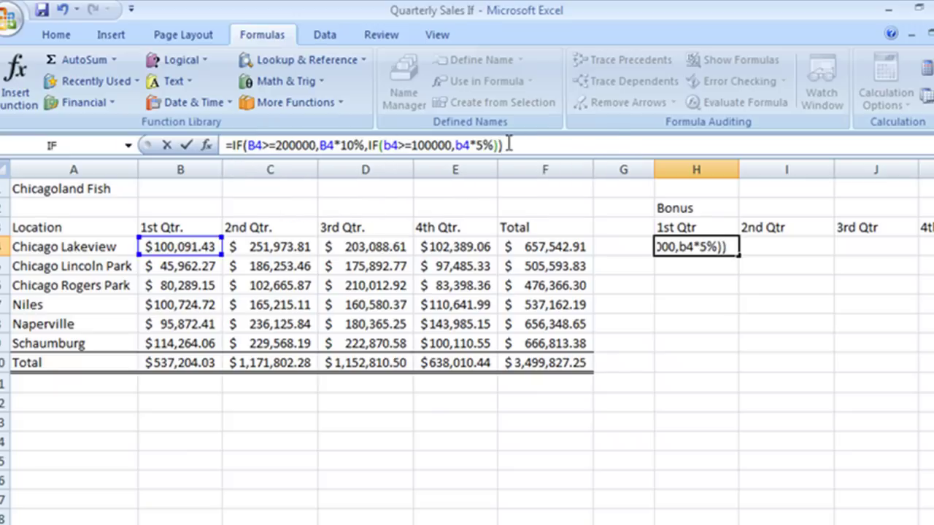
{"action": "key", "text": "Return"}
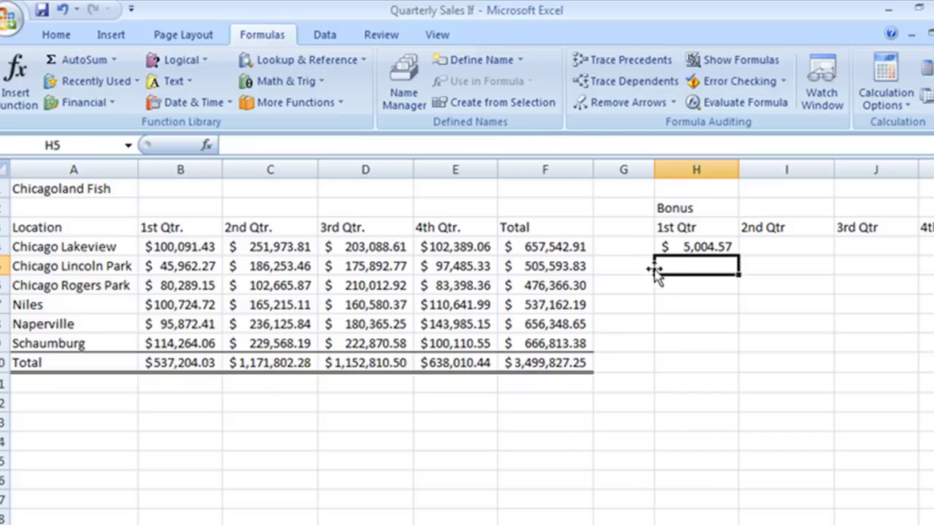
- Copy the nested IF formula from H4 down through H9 and review H4's function arguments without changing them
{"action": "left_click", "coordinate": [678, 246]}
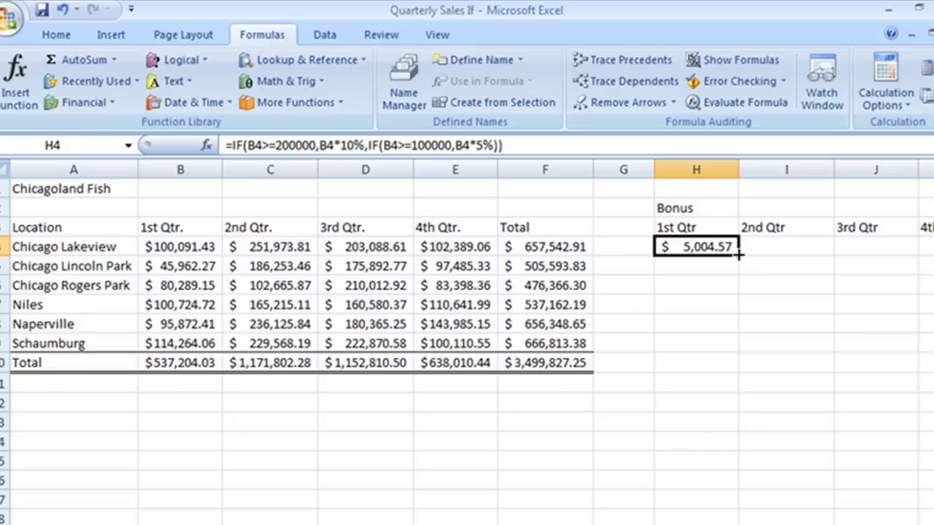
{"action": "left_click_drag", "start_coordinate": [739, 254], "coordinate": [723, 355]}
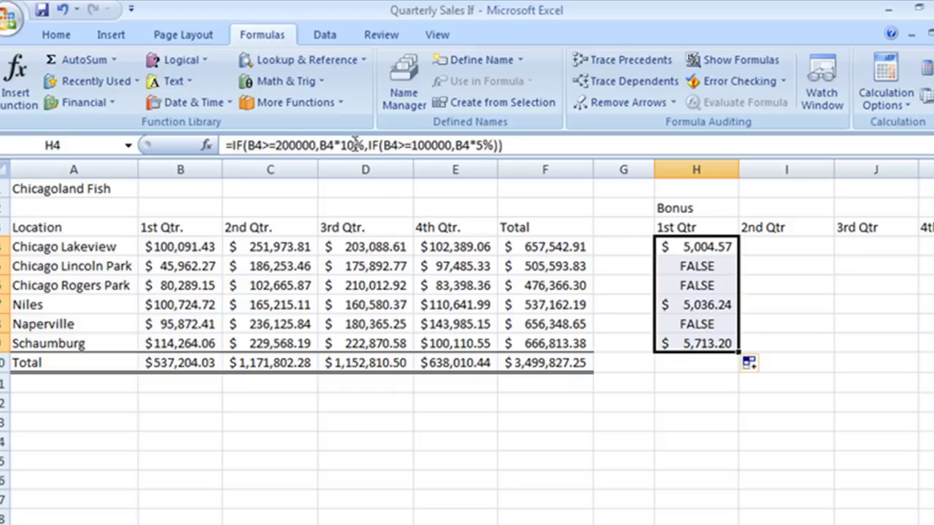
{"action": "left_click", "coordinate": [727, 246]}
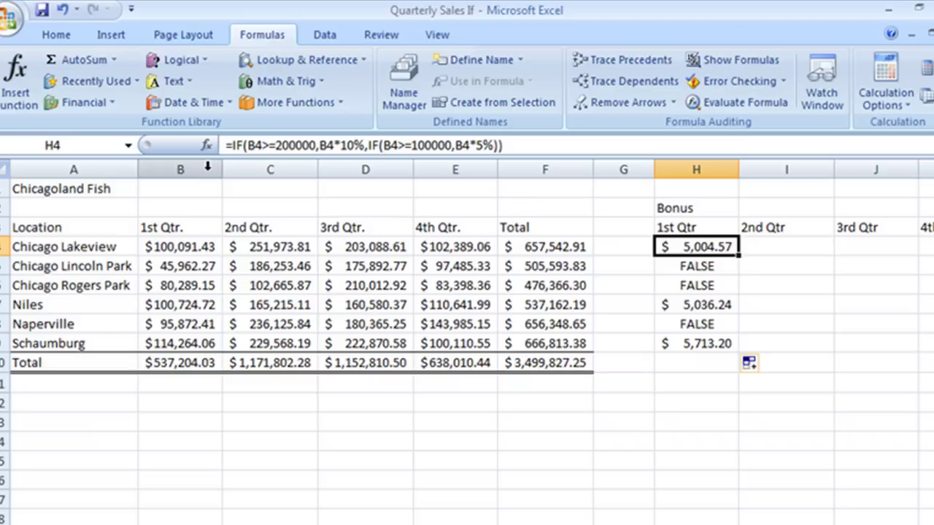
{"action": "left_click", "coordinate": [207, 145]}
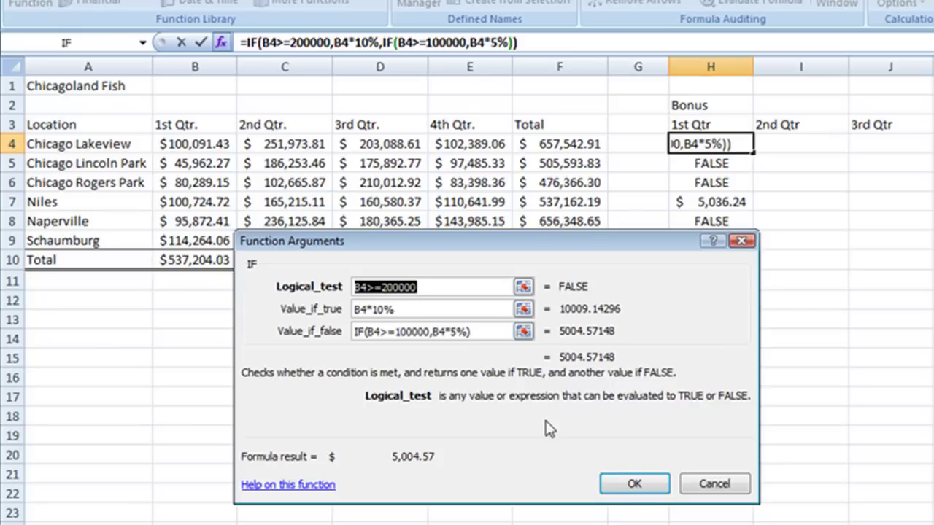
{"action": "left_click", "coordinate": [714, 485]}
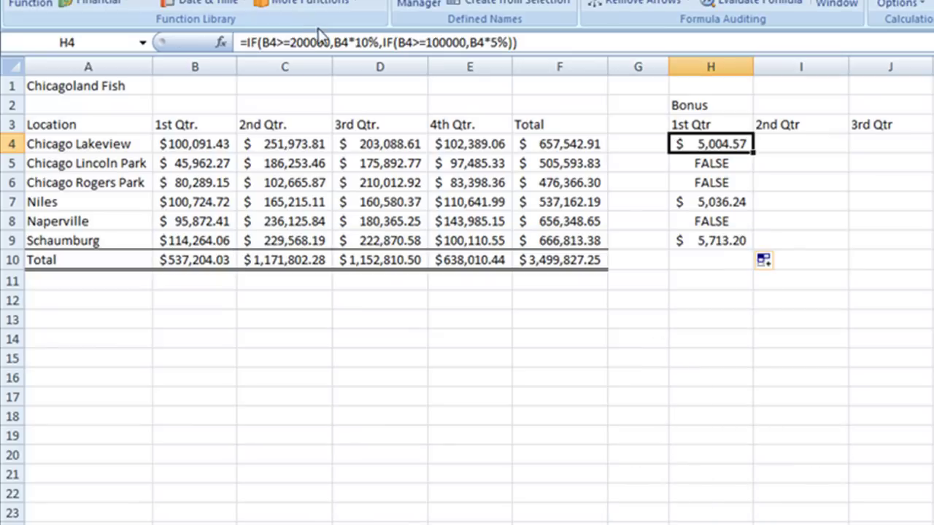
- Edit H4's formula so the outer IF tests for 100000 and the nested IF tests for 200000
{"action": "left_click", "coordinate": [295, 41]}
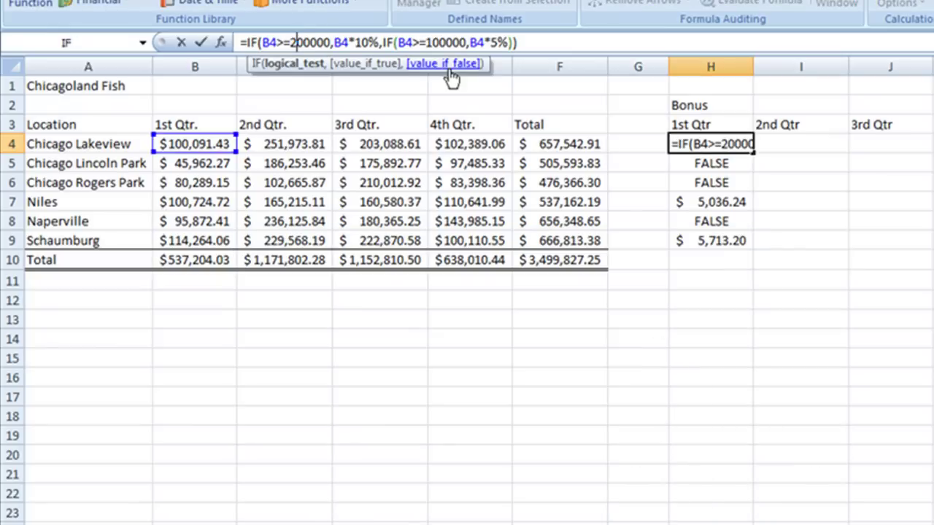
{"action": "left_click", "coordinate": [292, 42]}
{"action": "key", "text": "BackSpace"}
{"action": "type", "text": "1"}
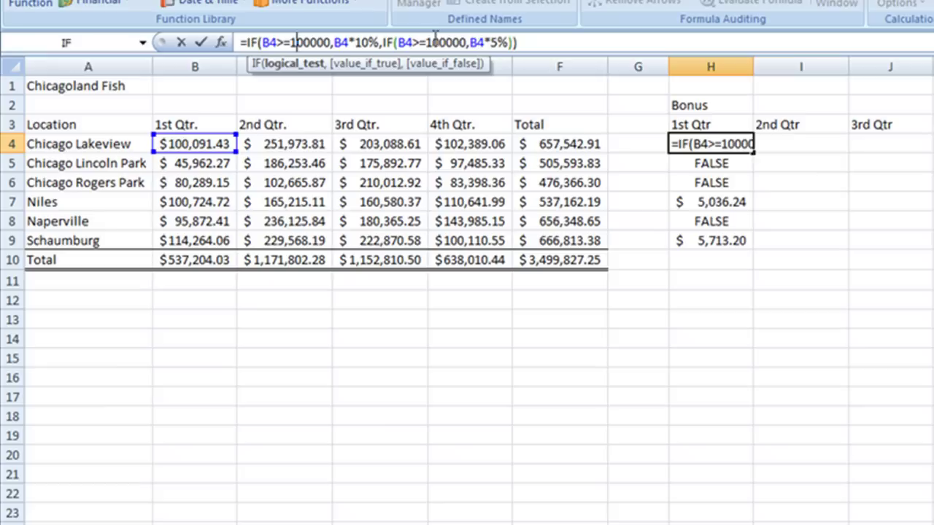
{"action": "left_click_drag", "start_coordinate": [426, 41], "coordinate": [433, 42]}
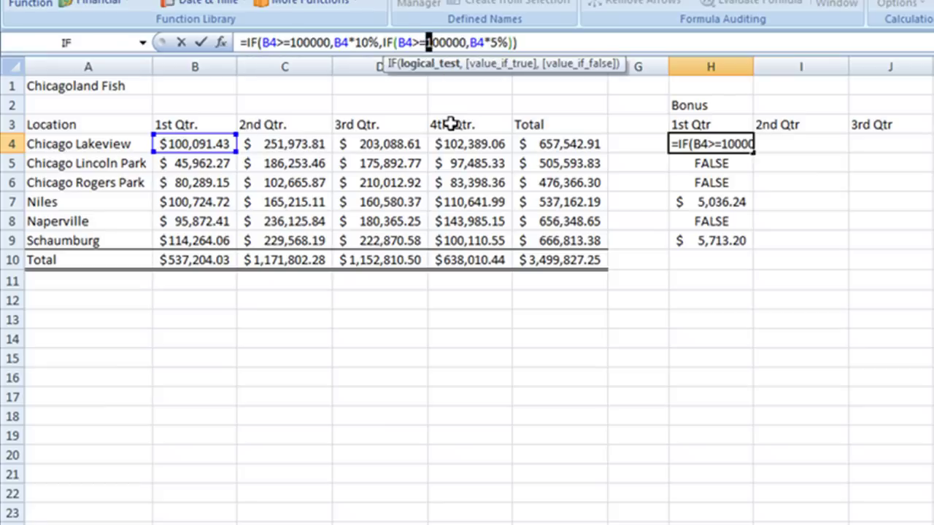
{"action": "type", "text": "2"}
{"action": "key", "text": "Return"}
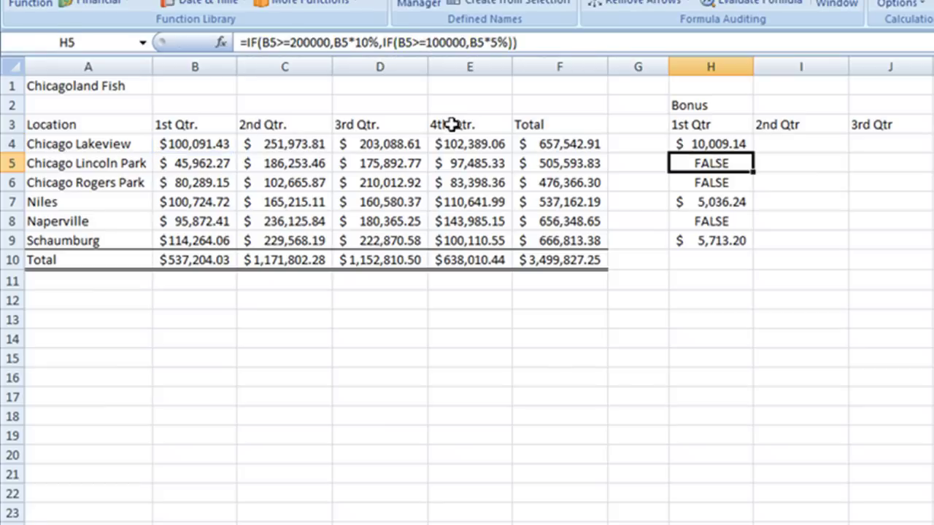
- Copy the edited H4 formula down through H9 and display H4's function arguments to examine the order of the tests
{"action": "left_click", "coordinate": [719, 142]}
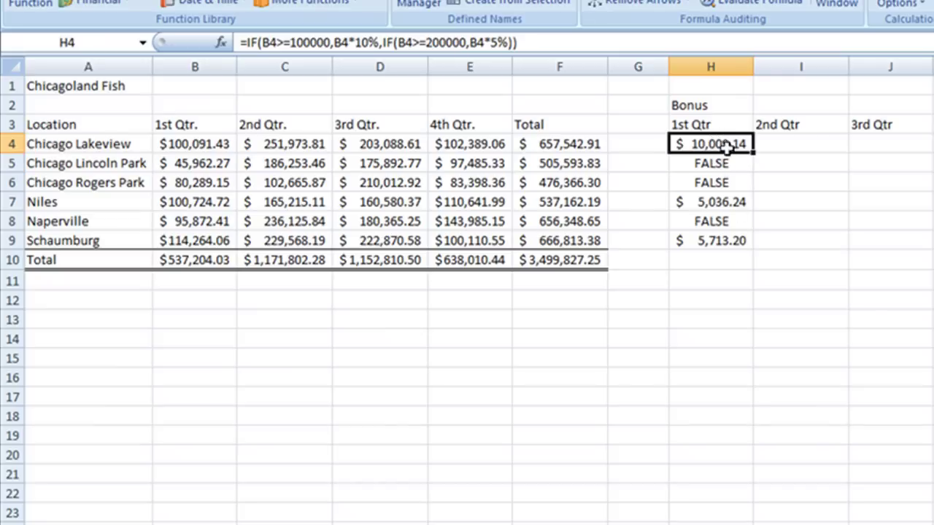
{"action": "left_click_drag", "start_coordinate": [754, 151], "coordinate": [751, 248]}
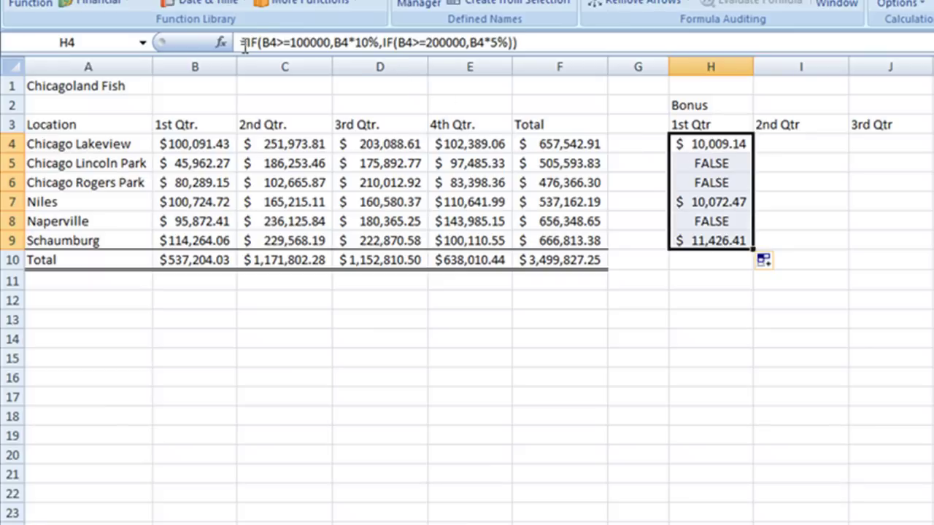
{"action": "left_click", "coordinate": [221, 42]}
{"action": "left_click", "coordinate": [714, 484]}
{"action": "left_click", "coordinate": [704, 143]}
{"action": "left_click", "coordinate": [222, 42]}
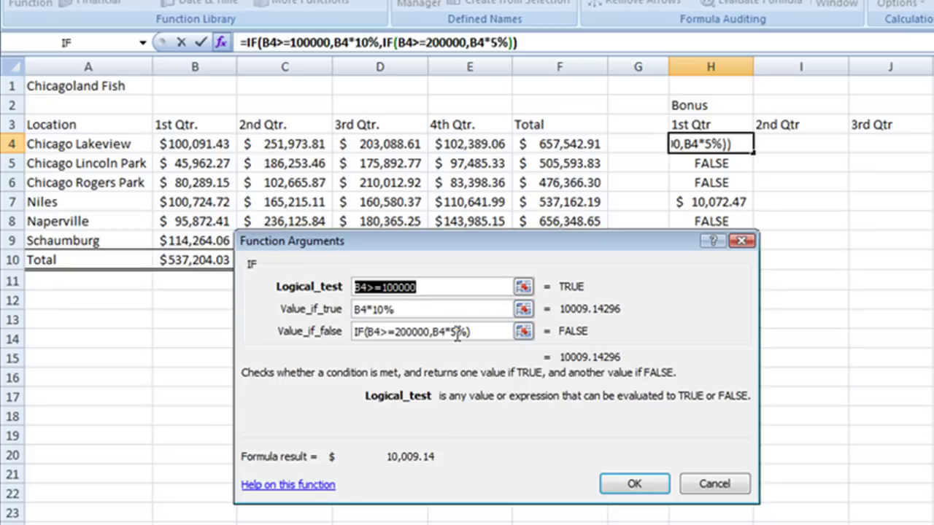
- Edit H4's function arguments so the outer IF tests B4>=200000 and the nested IF tests B4>=100000, and accept the formula
{"action": "left_click", "coordinate": [386, 288]}
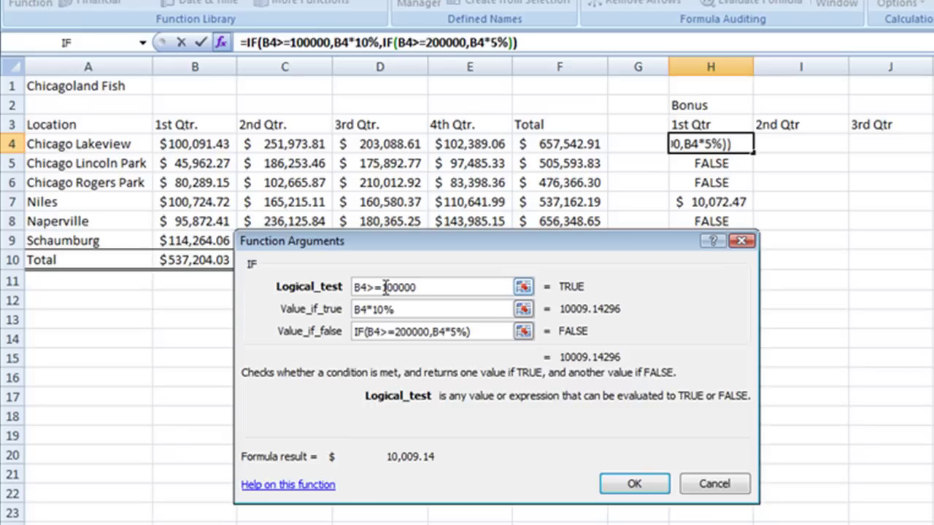
{"action": "key", "text": "shift+Left"}
{"action": "type", "text": "2"}
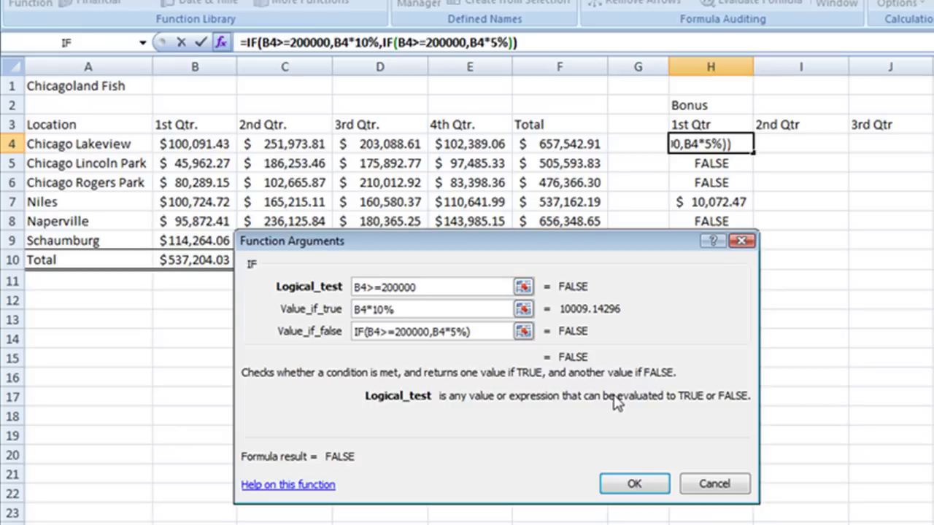
{"action": "left_click", "coordinate": [395, 332]}
{"action": "key", "text": "shift+Right"}
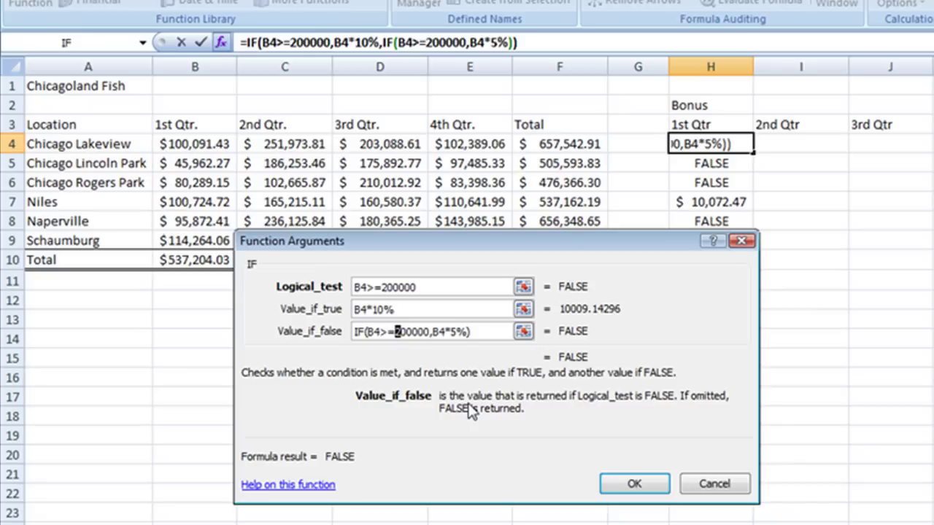
{"action": "type", "text": "1"}
{"action": "key", "text": "Return"}
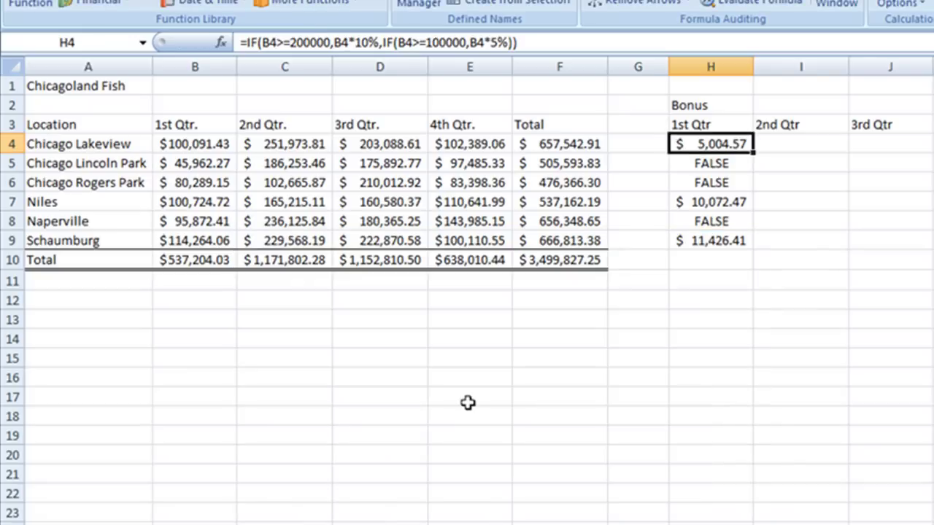
- Copy the corrected H4 formula down through H9 and across the remaining quarters through column K
{"action": "left_click_drag", "start_coordinate": [752, 151], "coordinate": [758, 250]}
{"action": "scroll", "coordinate": [794, 461], "scroll_direction": "right", "scroll_amount": 1}
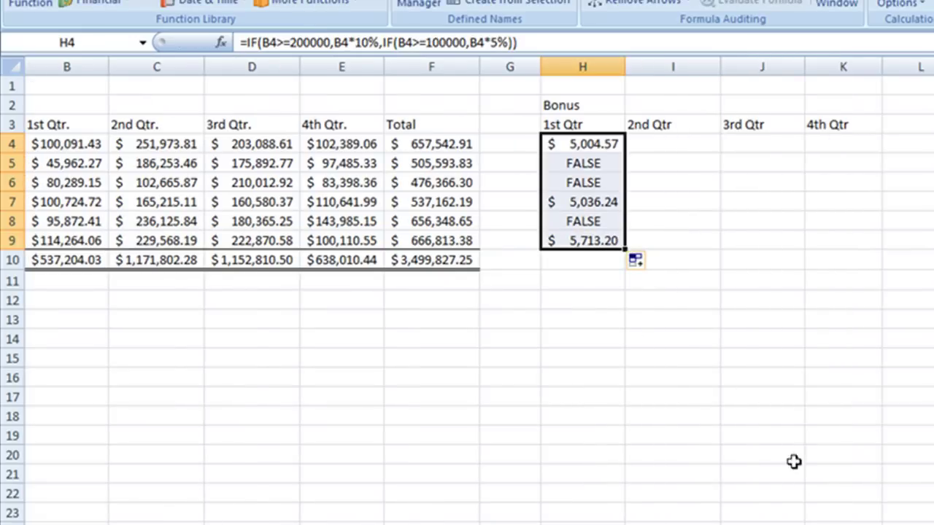
{"action": "left_click_drag", "start_coordinate": [626, 250], "coordinate": [849, 255]}
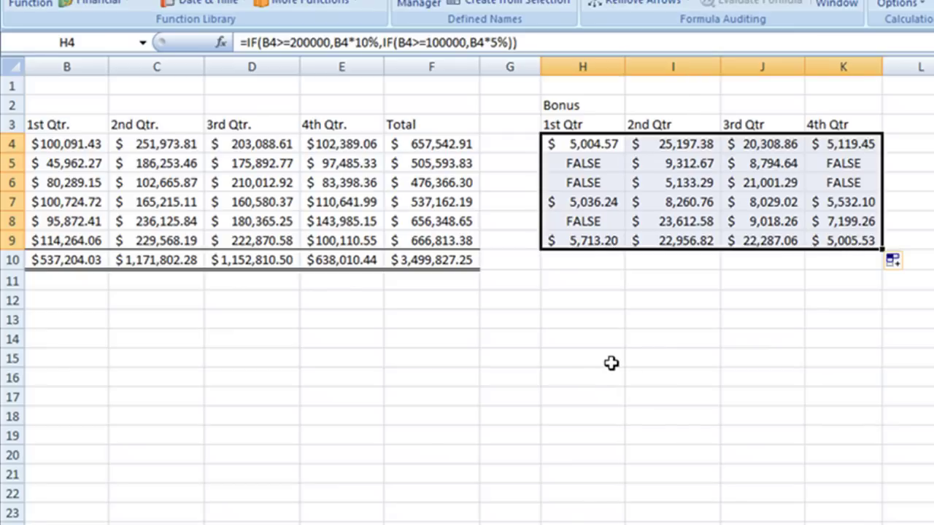
- Add a comma after B4*5% in H4's nested IF to give it an empty false value, and enter the formula
{"action": "left_click", "coordinate": [584, 144]}
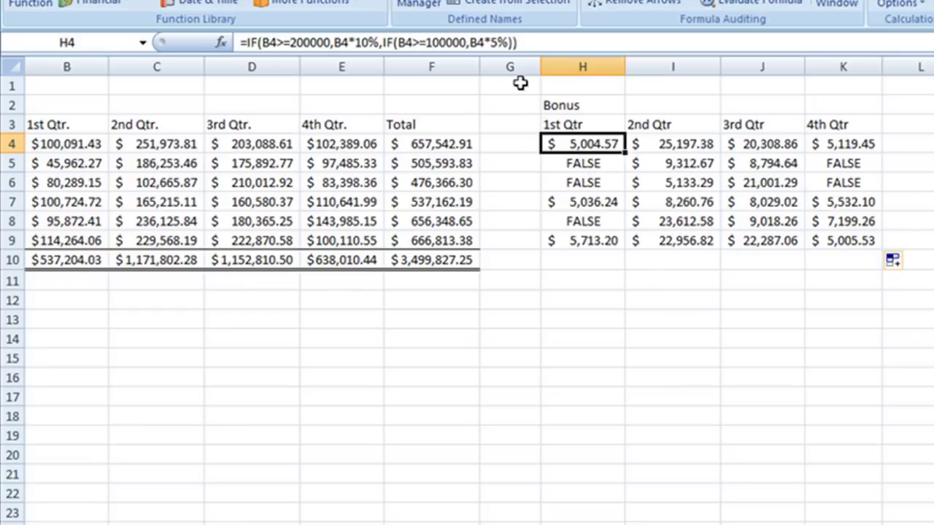
{"action": "left_click", "coordinate": [504, 41]}
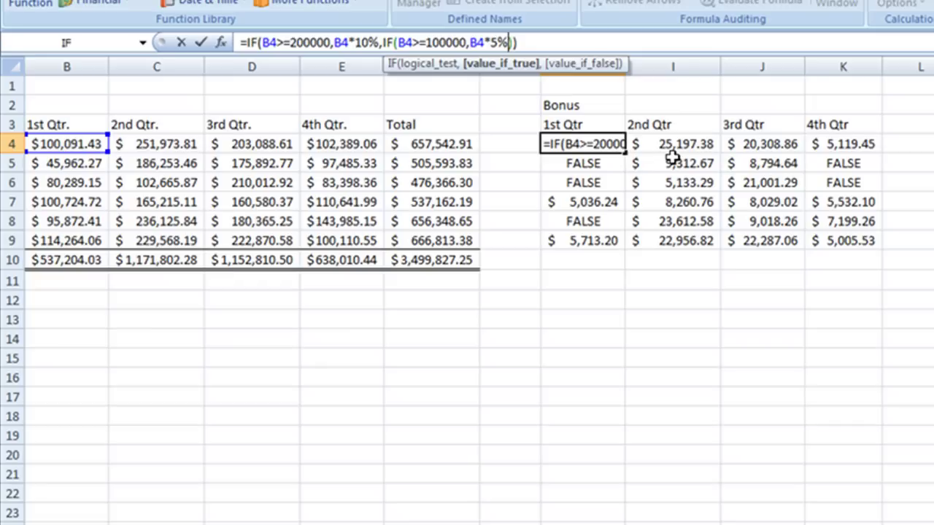
{"action": "type", "text": ","}
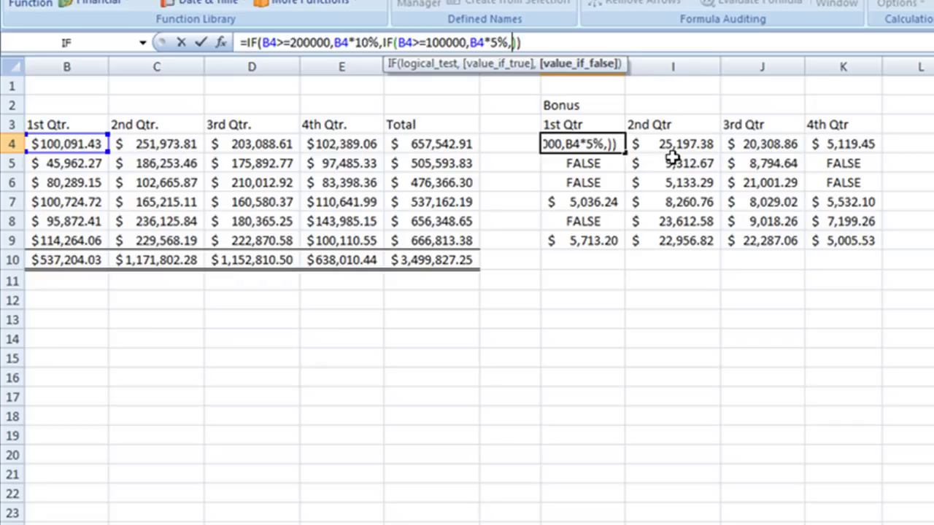
{"action": "key", "text": "Return"}
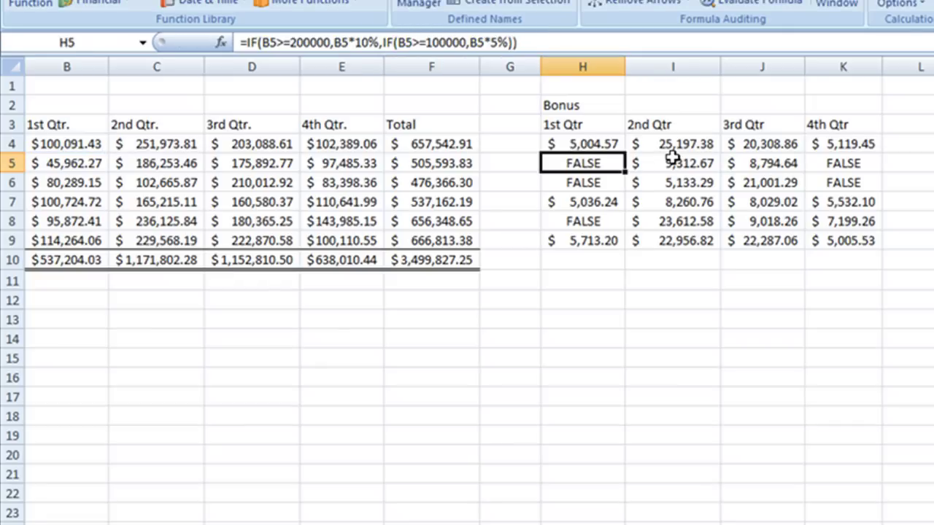
- Copy the revised H4 formula over the whole bonus range H4:K9 and deselect the range
{"action": "left_click", "coordinate": [607, 143]}
{"action": "left_click_drag", "start_coordinate": [623, 151], "coordinate": [857, 251]}
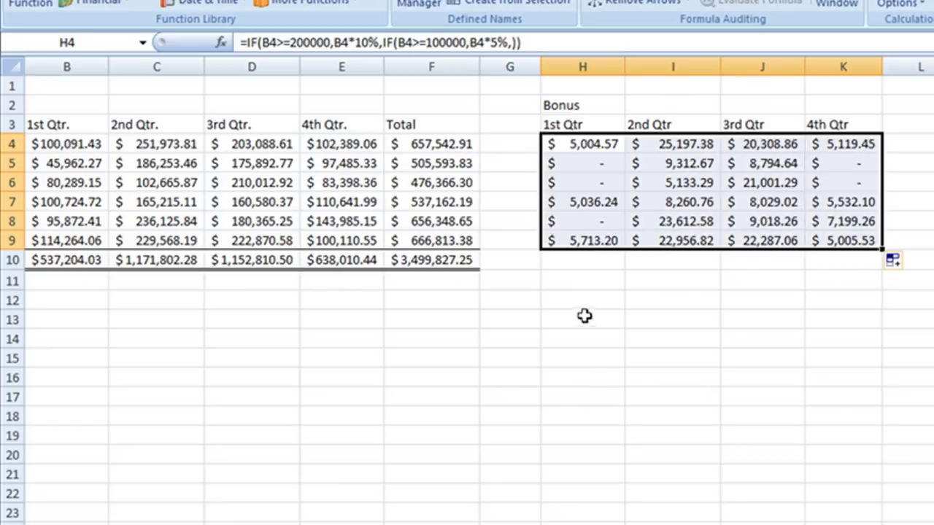
{"action": "left_click", "coordinate": [500, 144]}
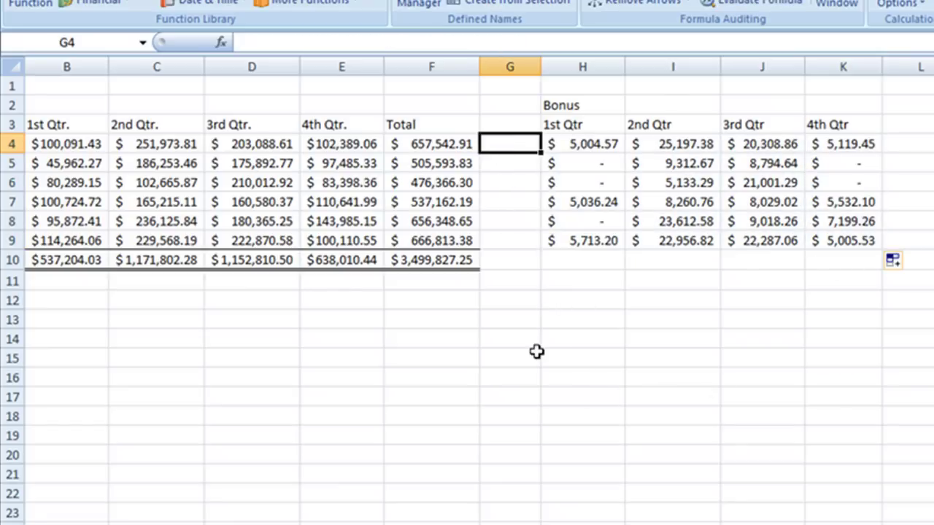